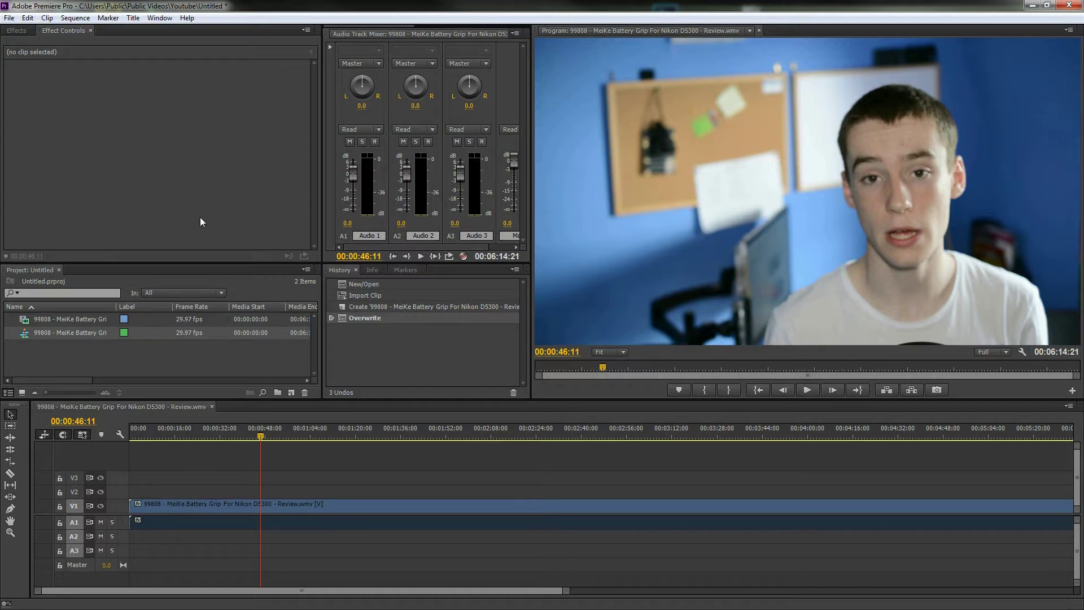
Create a new Default Still title and begin typing 'Text' in the title designer.
{"action": "left_click", "coordinate": [131, 18]}
{"action": "mouse_move", "coordinate": [35, 31]}
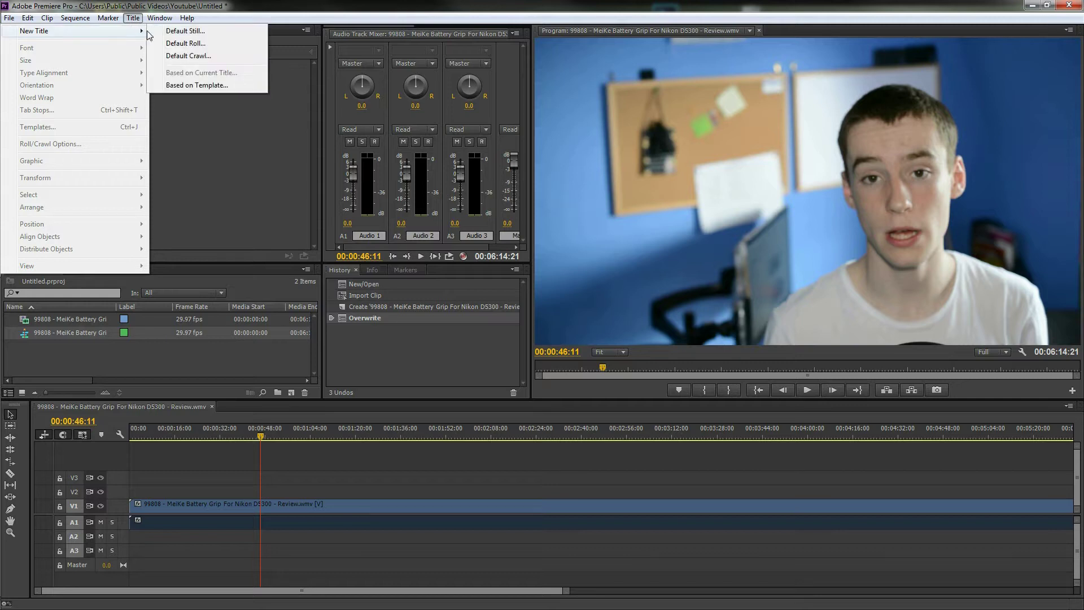
{"action": "left_click", "coordinate": [155, 29]}
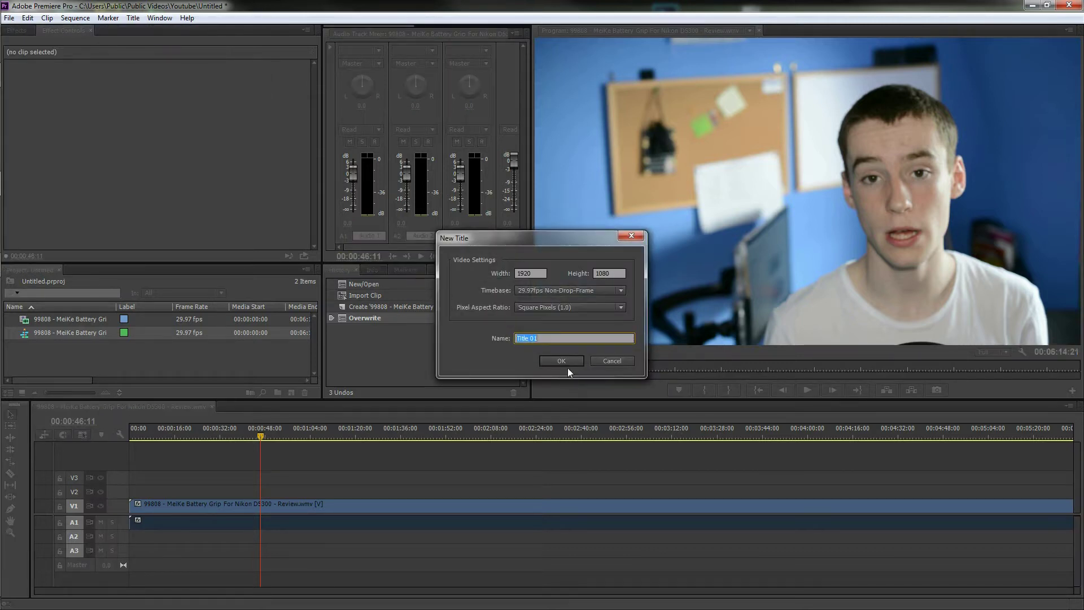
{"action": "left_click", "coordinate": [562, 361]}
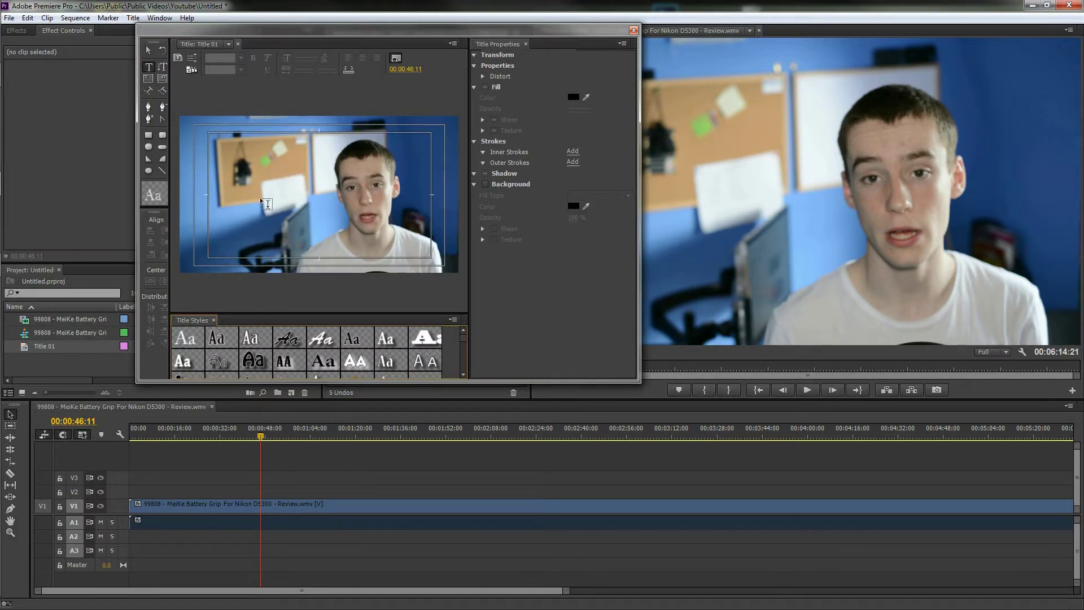
{"action": "left_click", "coordinate": [252, 191]}
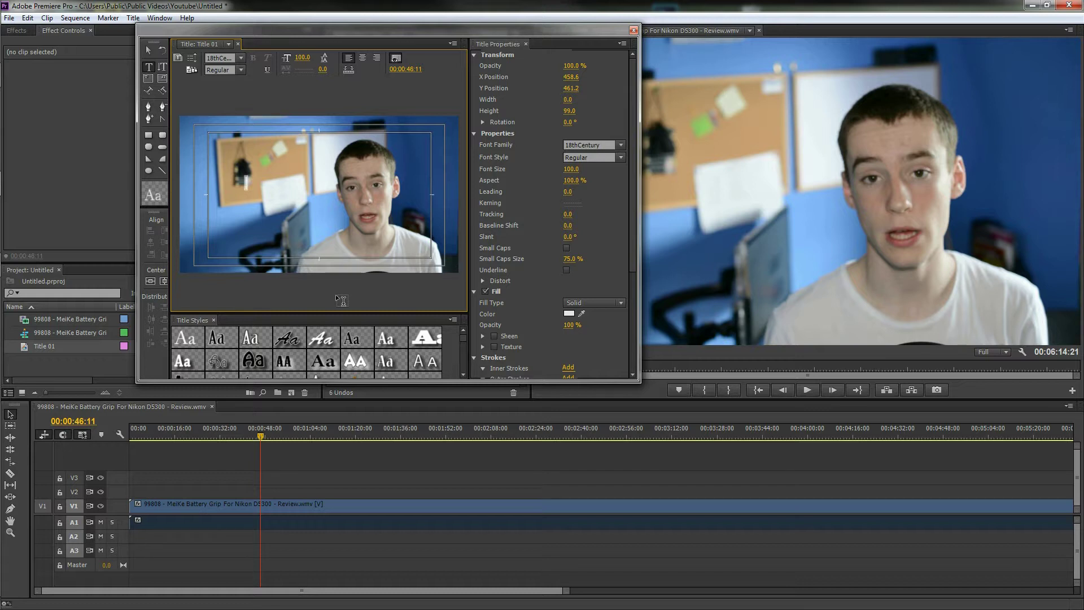
{"action": "type", "text": "Tex"}
{"action": "type", "text": "t"}
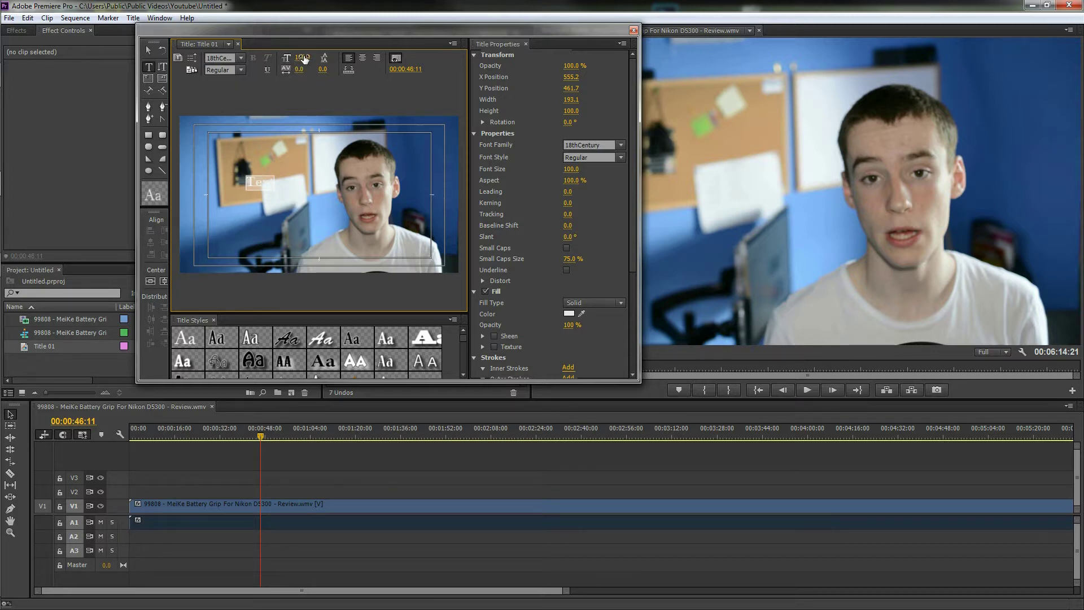
Enlarge the 'Text' title's font and drag it higher in the frame.
{"action": "mouse_move", "coordinate": [303, 58]}
{"action": "left_mouse_down"}
{"action": "mouse_move", "coordinate": [355, 58]}
{"action": "mouse_move", "coordinate": [303, 57]}
{"action": "left_mouse_up"}
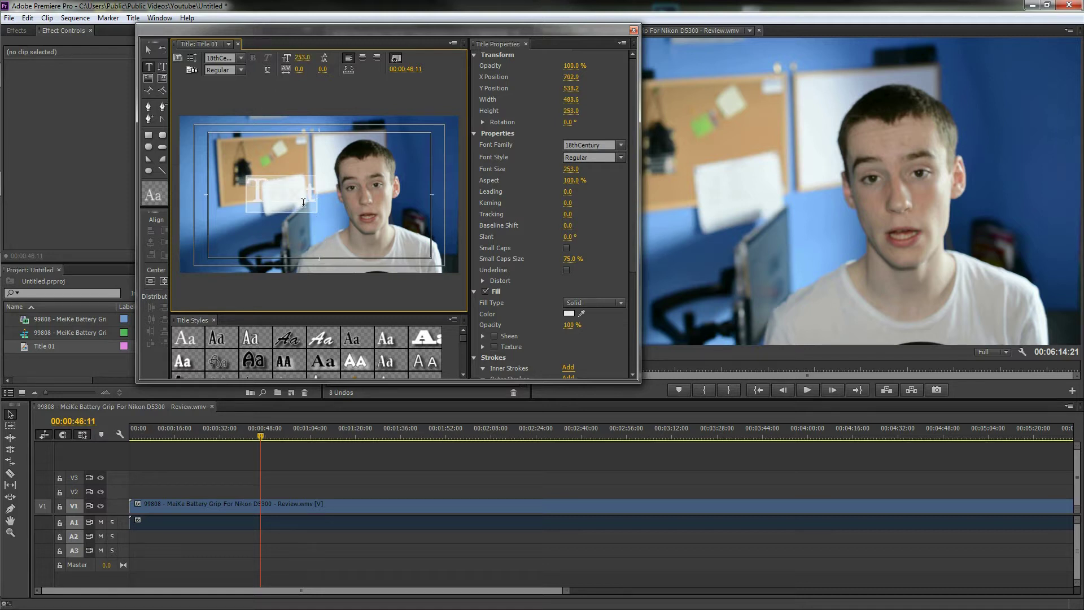
{"action": "left_click", "coordinate": [309, 244]}
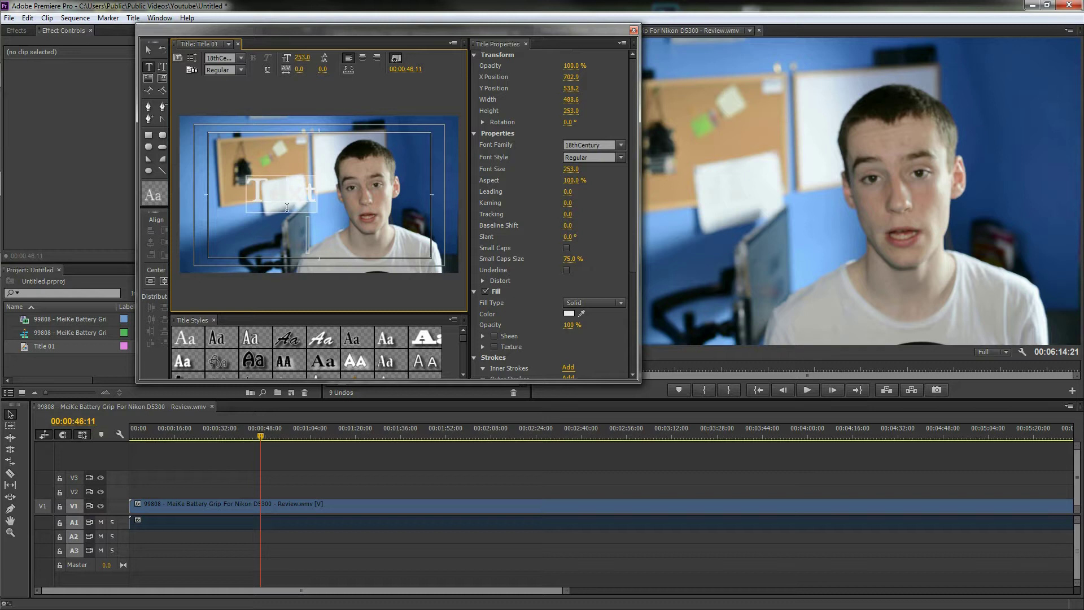
{"action": "left_click", "coordinate": [147, 52]}
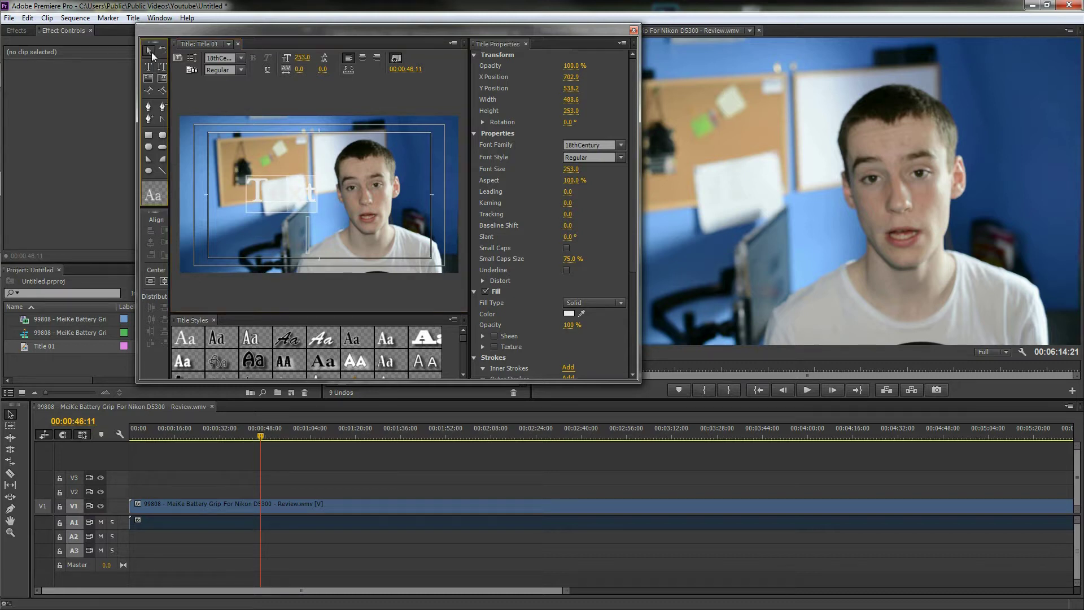
{"action": "left_click", "coordinate": [263, 203]}
{"action": "mouse_move", "coordinate": [258, 224]}
{"action": "left_mouse_down"}
{"action": "mouse_move", "coordinate": [265, 147]}
{"action": "mouse_move", "coordinate": [248, 162]}
{"action": "left_mouse_up"}
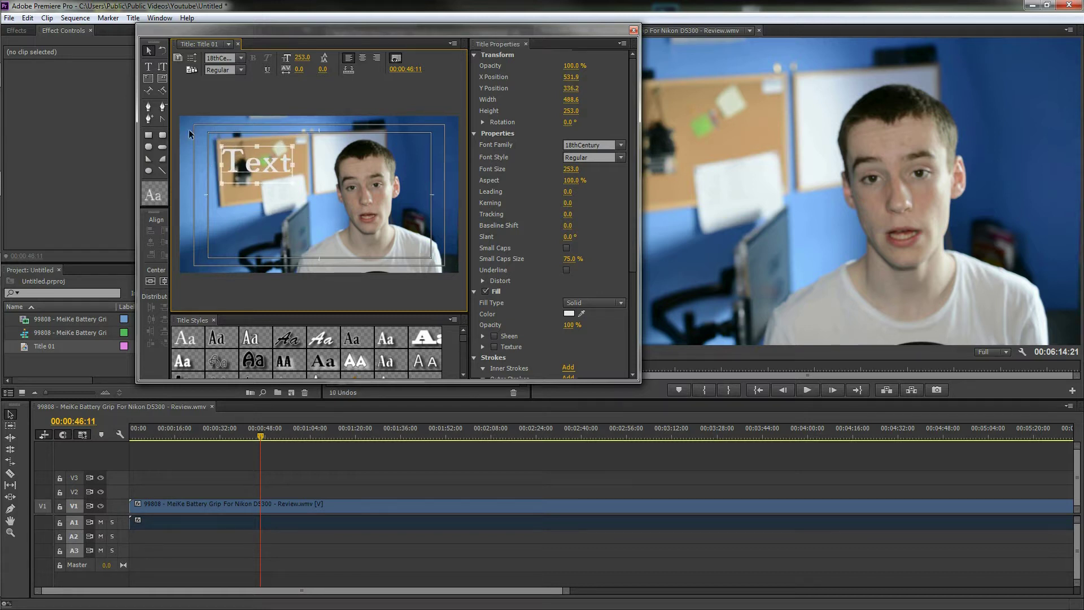
Make the title much bigger, move it to the upper left and leave the title designer.
{"action": "left_click", "coordinate": [149, 67]}
{"action": "left_click", "coordinate": [246, 163]}
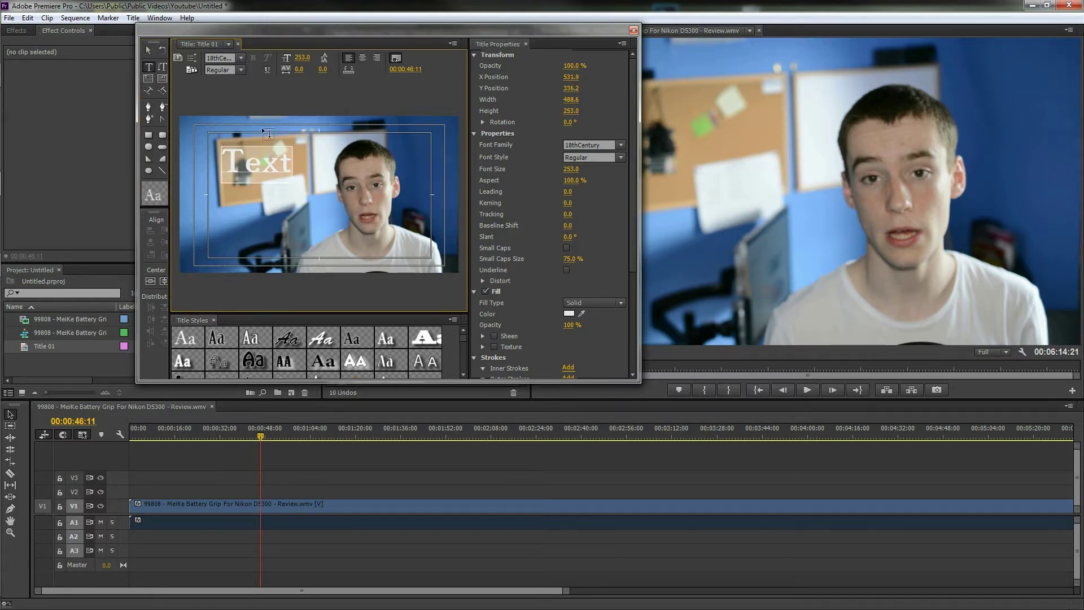
{"action": "left_click_drag", "start_coordinate": [302, 62], "coordinate": [402, 62]}
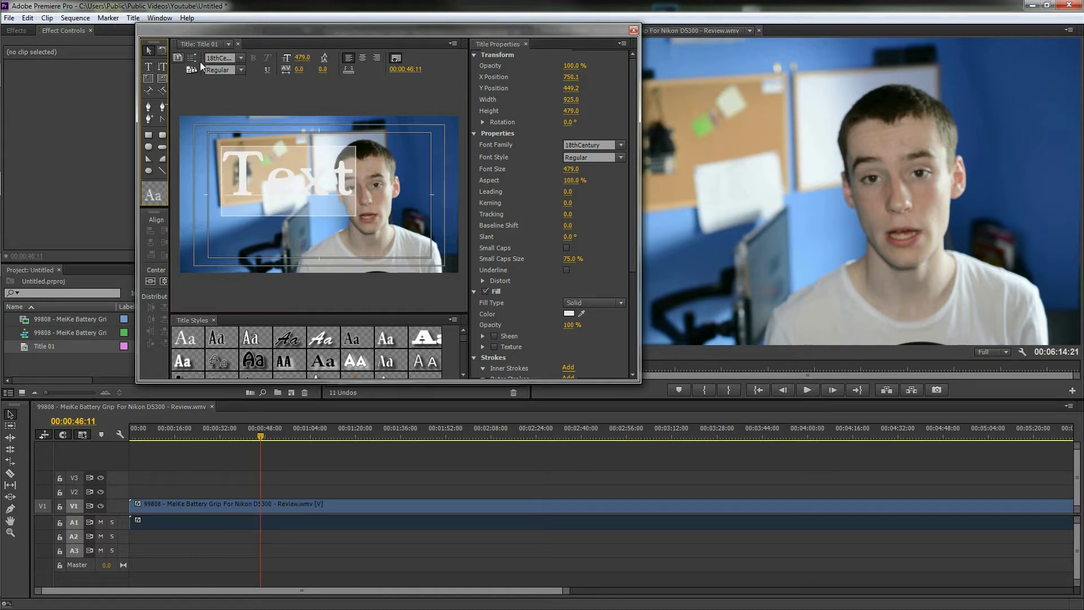
{"action": "left_click", "coordinate": [153, 49]}
{"action": "left_click_drag", "start_coordinate": [250, 172], "coordinate": [223, 157]}
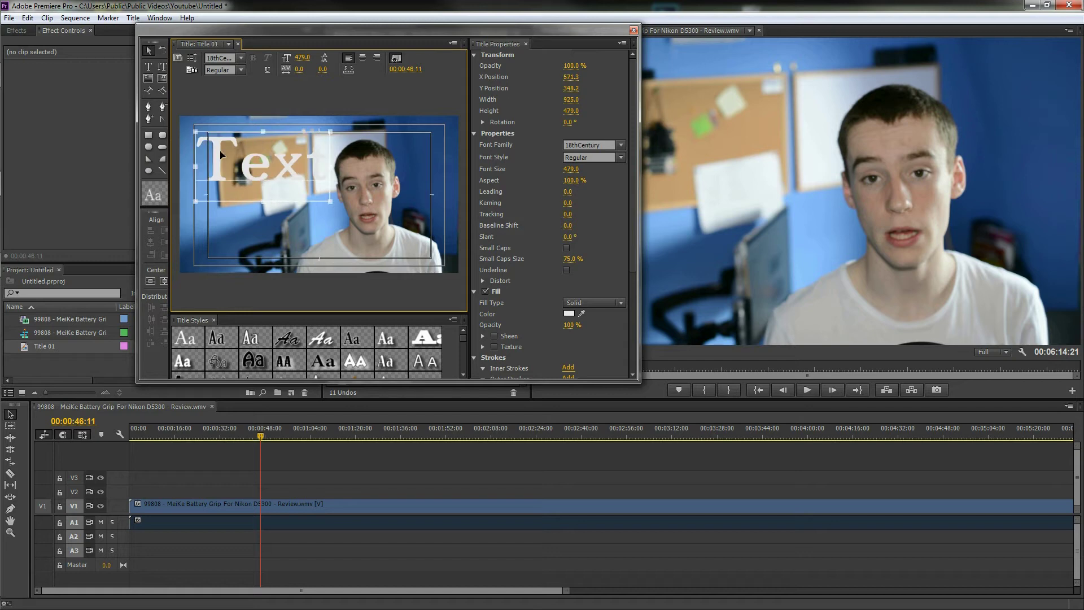
{"action": "left_click", "coordinate": [633, 30]}
Place Title 01 on video track 3 and add a new adjustment layer to the timeline.
{"action": "mouse_move", "coordinate": [51, 347]}
{"action": "left_mouse_down"}
{"action": "mouse_move", "coordinate": [278, 479]}
{"action": "mouse_move", "coordinate": [266, 479]}
{"action": "left_mouse_up"}
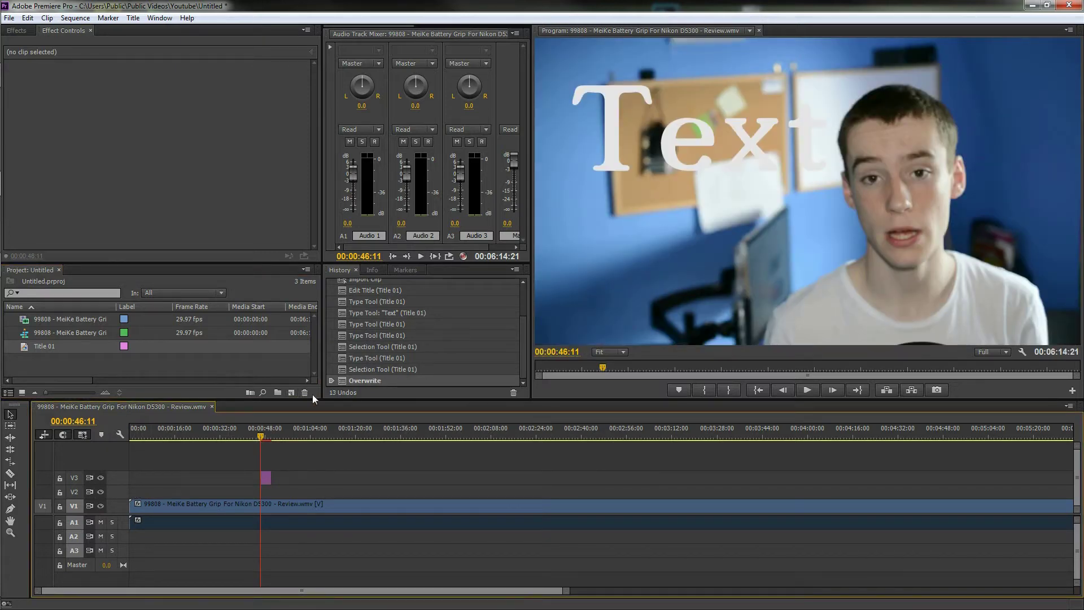
{"action": "left_click", "coordinate": [289, 393]}
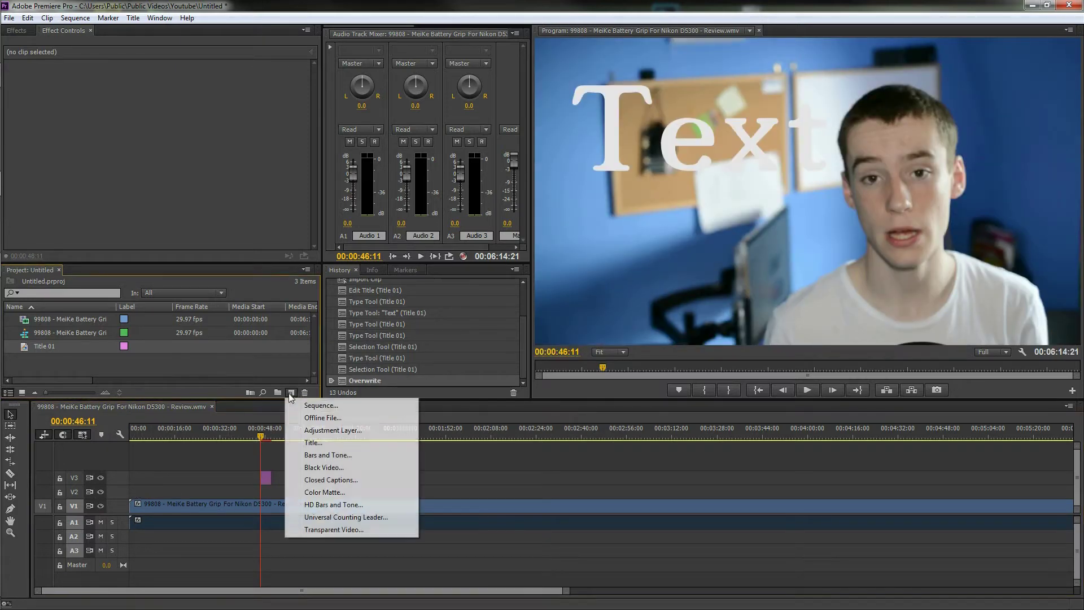
{"action": "left_click", "coordinate": [299, 432]}
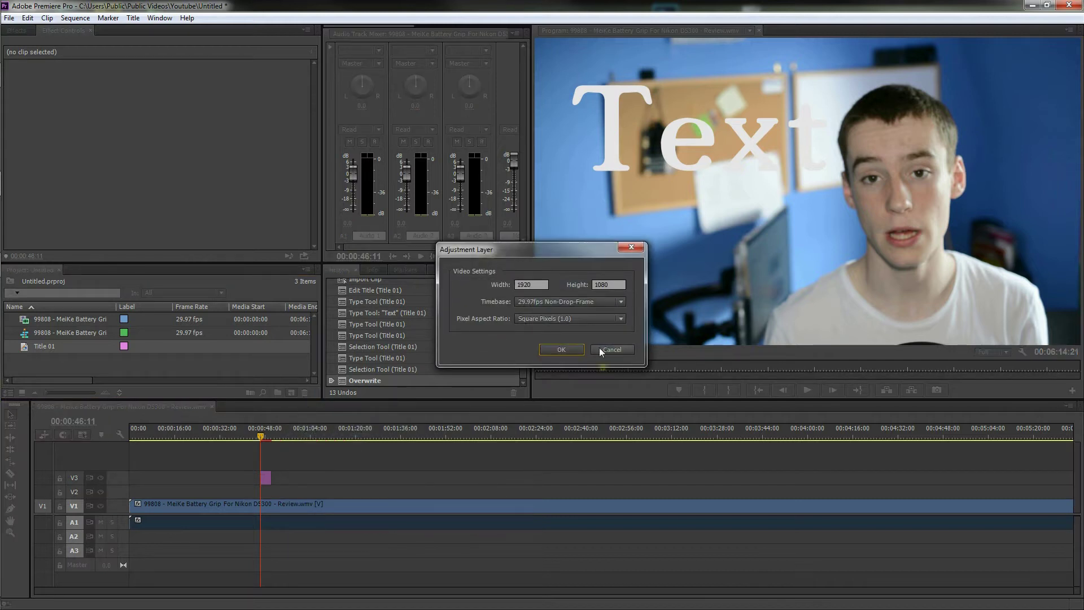
{"action": "left_click", "coordinate": [559, 350]}
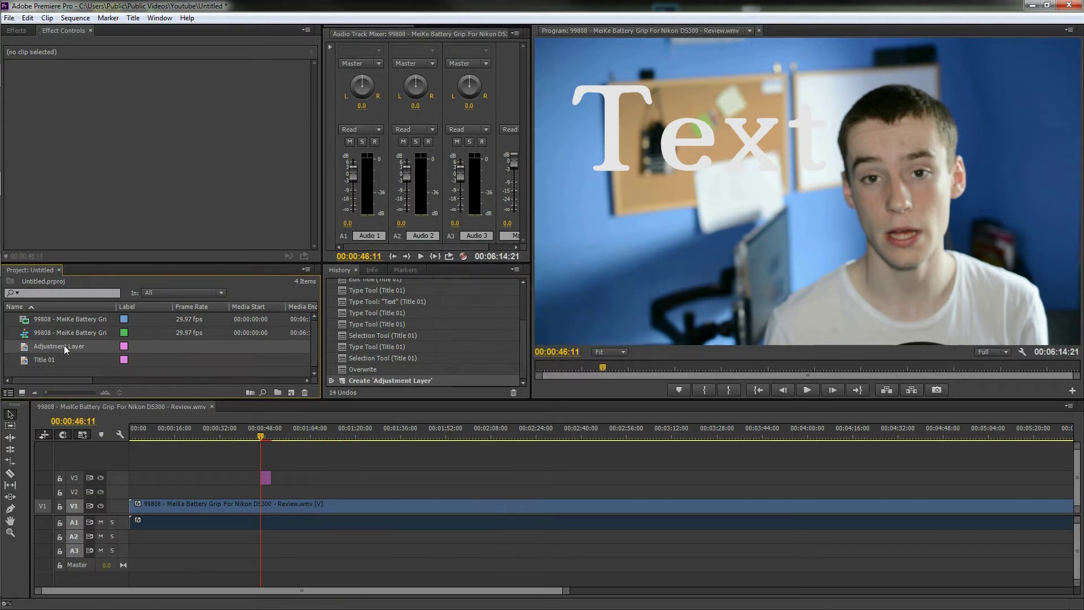
{"action": "left_click_drag", "start_coordinate": [64, 345], "coordinate": [264, 477]}
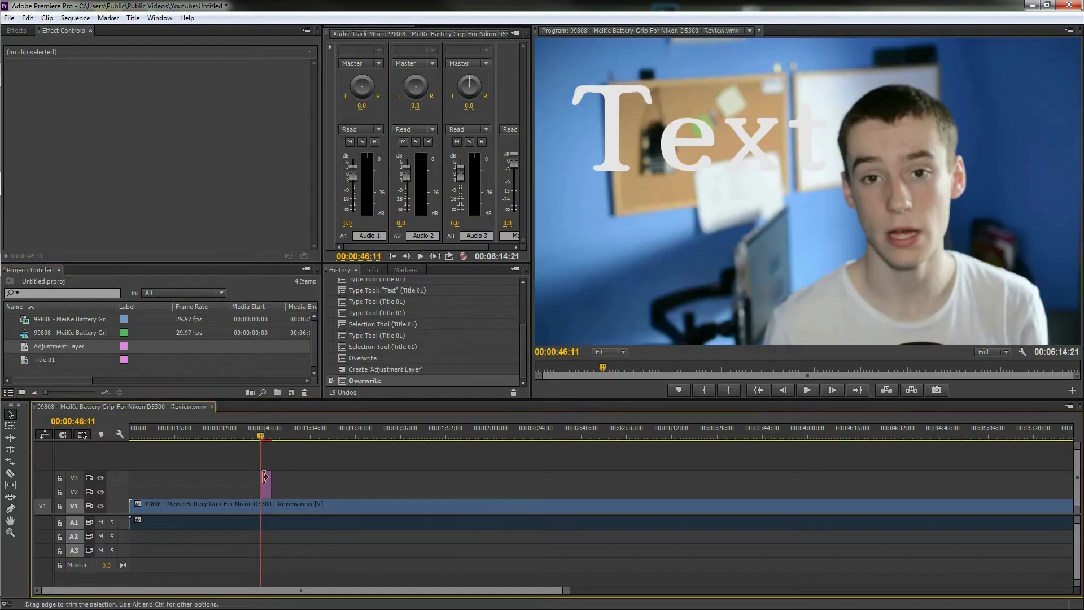
Find Gaussian Blur in the Effects library and apply it to the adjustment layer clip.
{"action": "left_click", "coordinate": [22, 31]}
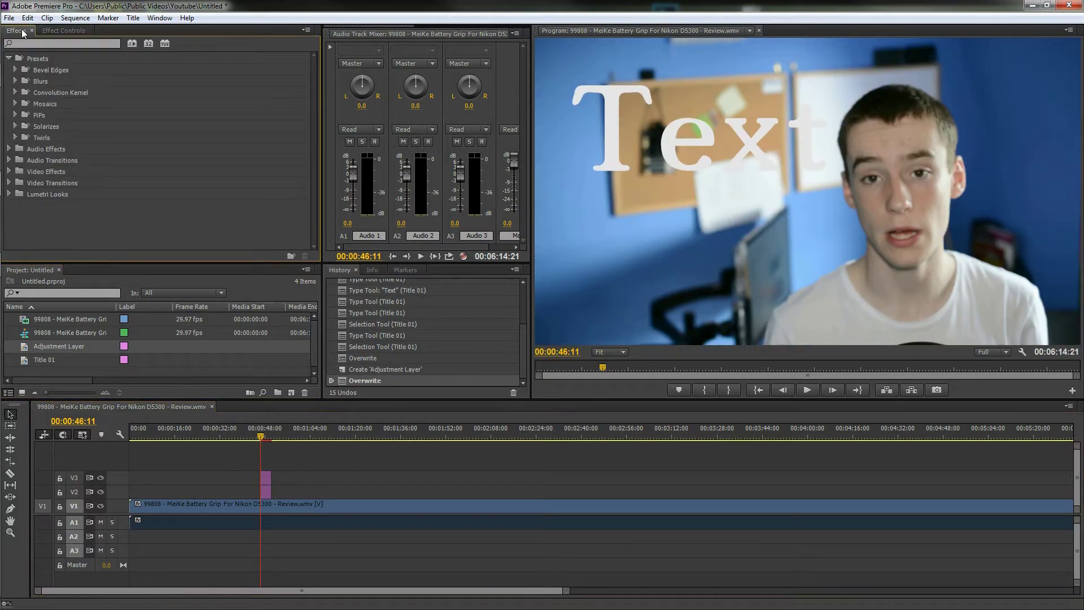
{"action": "left_click", "coordinate": [42, 43]}
{"action": "type", "text": "gua"}
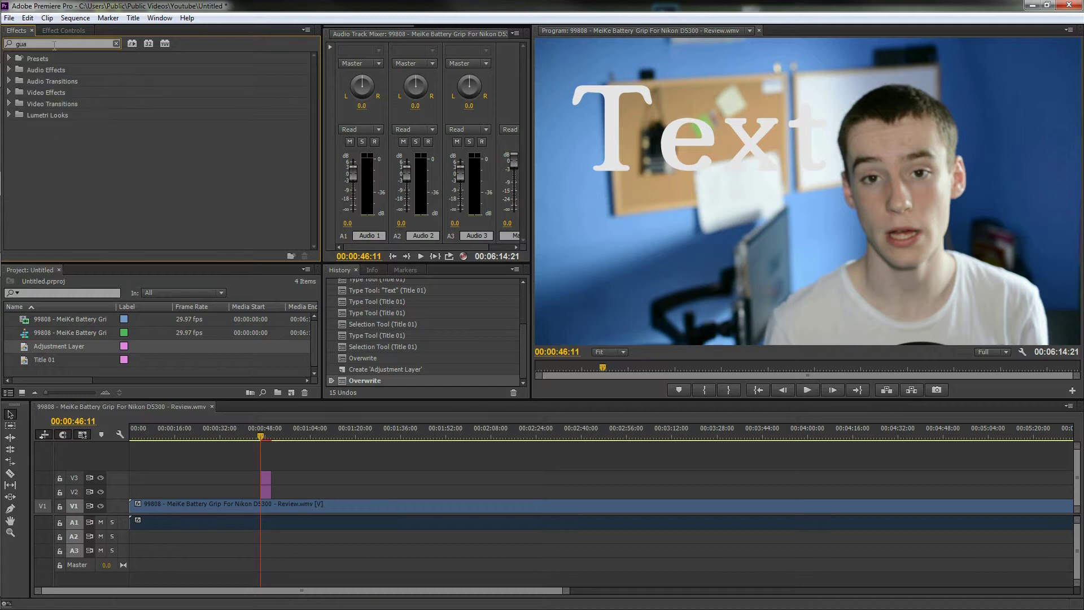
{"action": "key", "text": "BackSpace"}
{"action": "key", "text": "BackSpace"}
{"action": "type", "text": "au"}
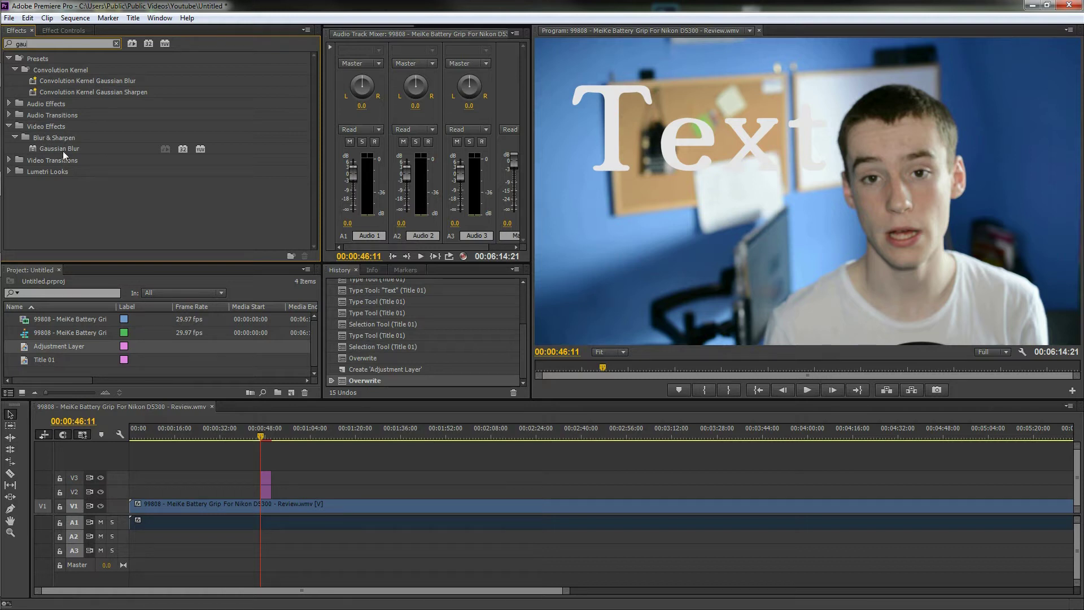
{"action": "left_click_drag", "start_coordinate": [60, 146], "coordinate": [266, 495]}
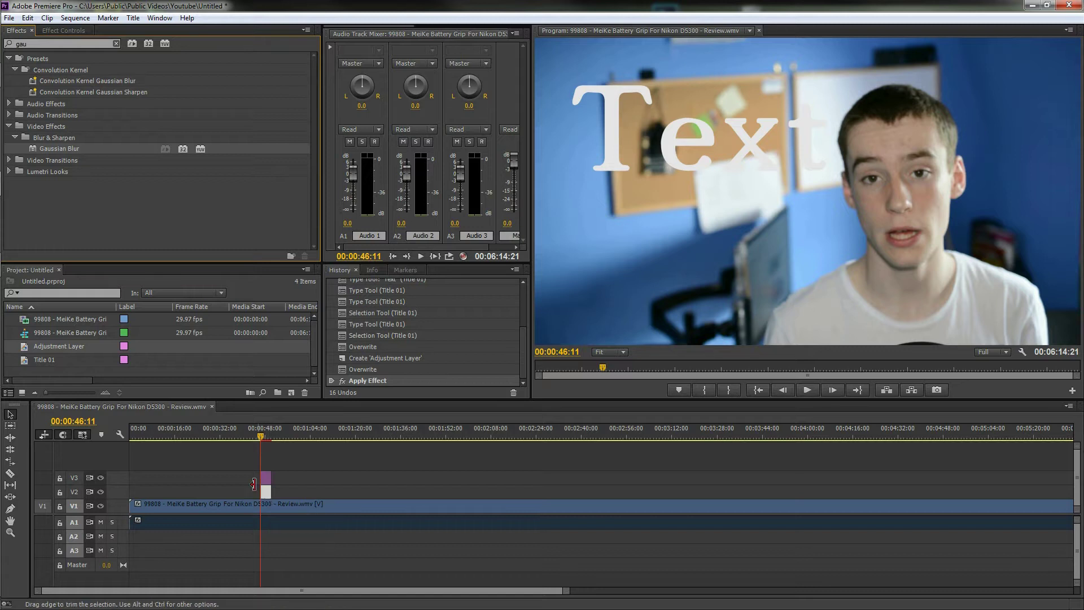
{"action": "left_click", "coordinate": [71, 30]}
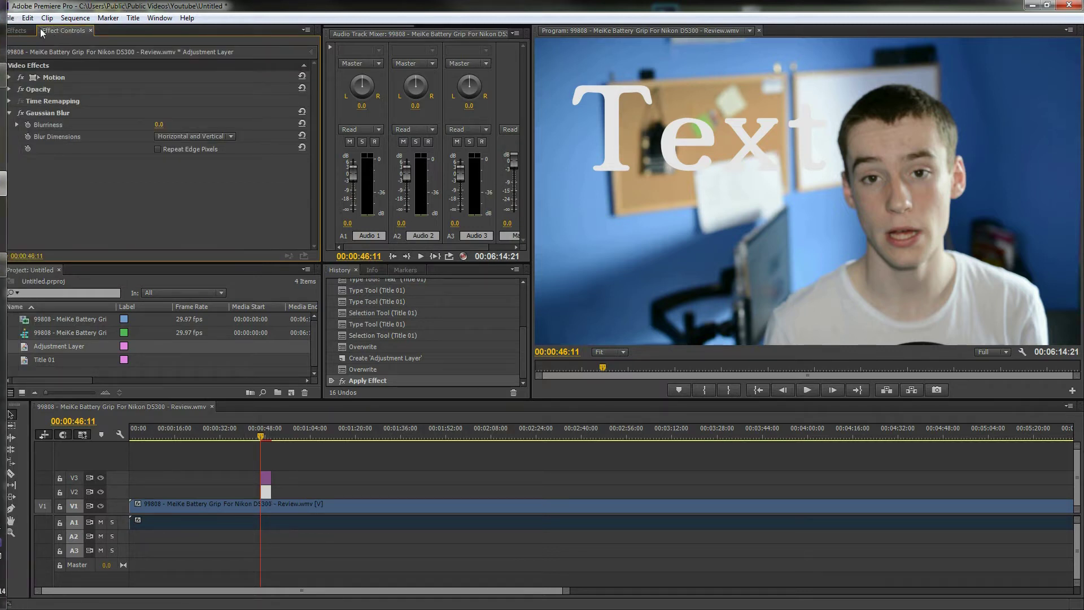
{"action": "left_click", "coordinate": [24, 30]}
Search 'track' and apply Track Matte Key to the adjustment layer clip.
{"action": "left_click", "coordinate": [55, 43]}
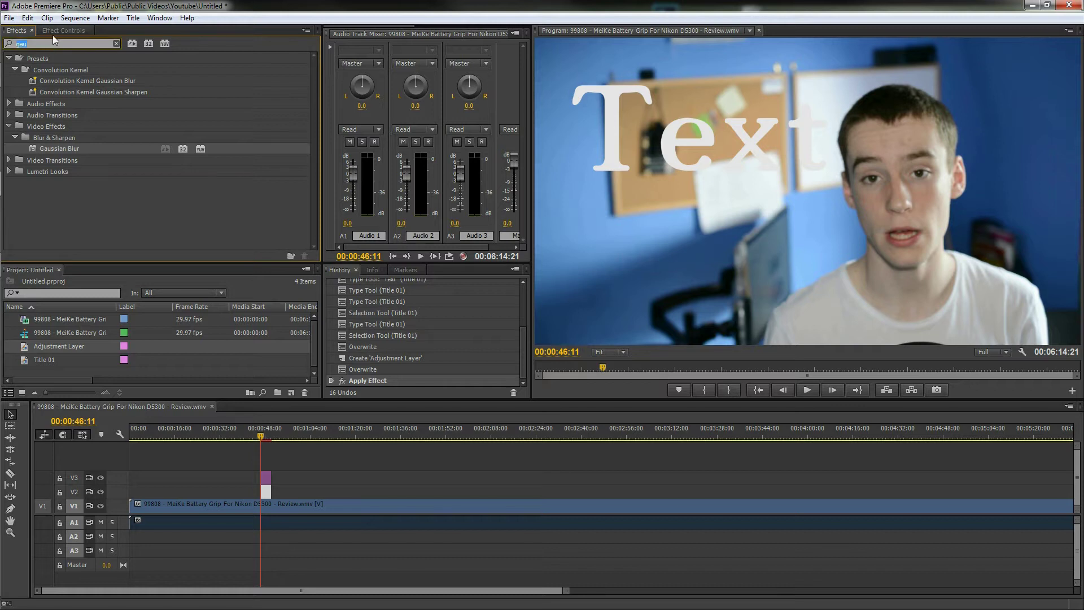
{"action": "type", "text": "track"}
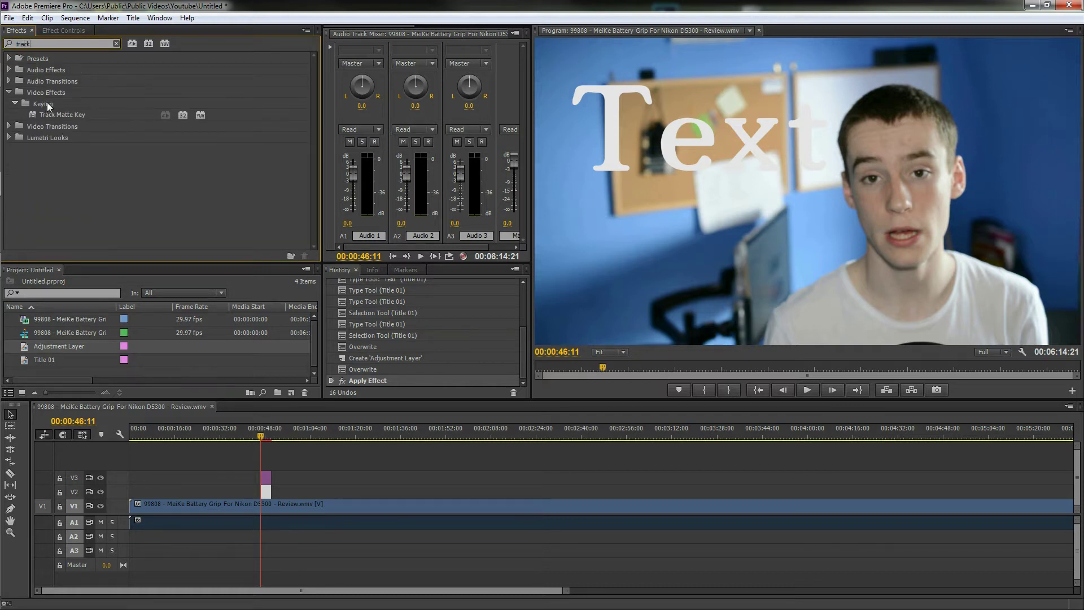
{"action": "left_click_drag", "start_coordinate": [69, 113], "coordinate": [265, 496]}
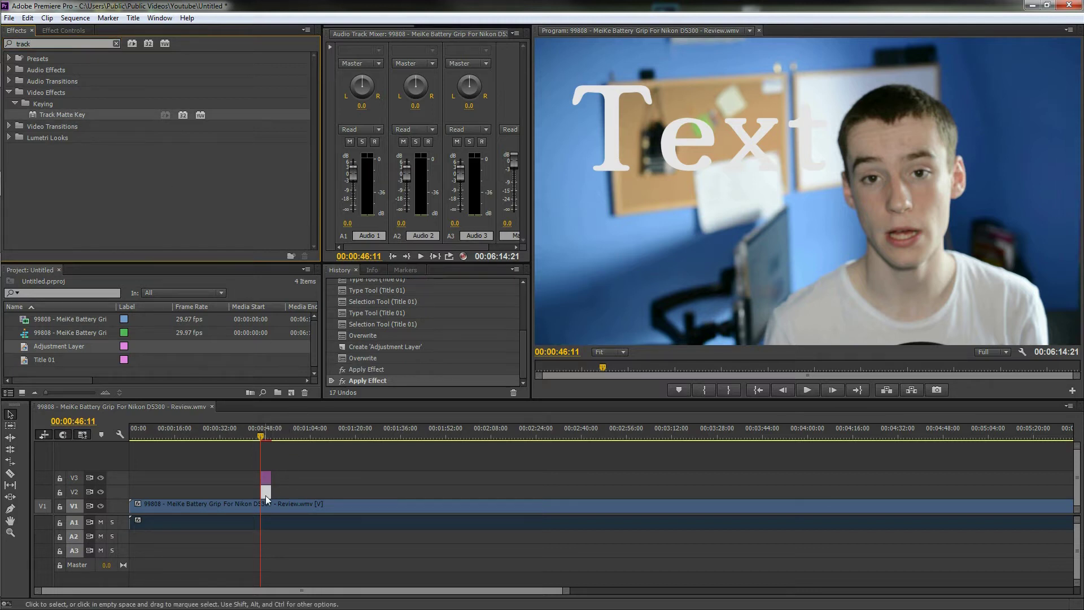
{"action": "left_click", "coordinate": [69, 30]}
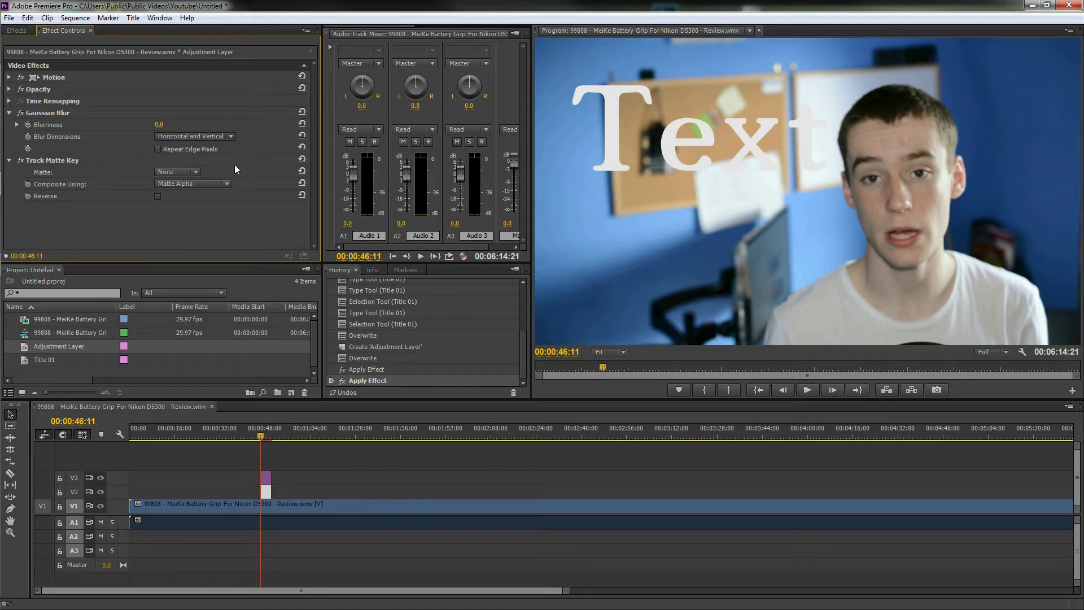
Set the Track Matte Key matte to Video 3 and Gaussian Blurriness to 200.
{"action": "left_click", "coordinate": [192, 171]}
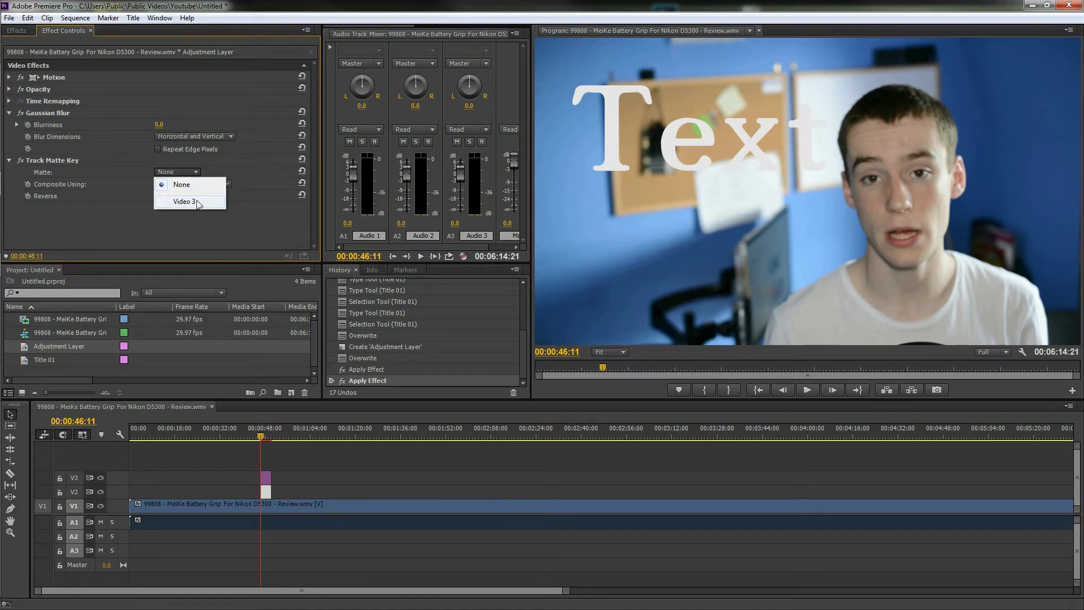
{"action": "left_click", "coordinate": [181, 201]}
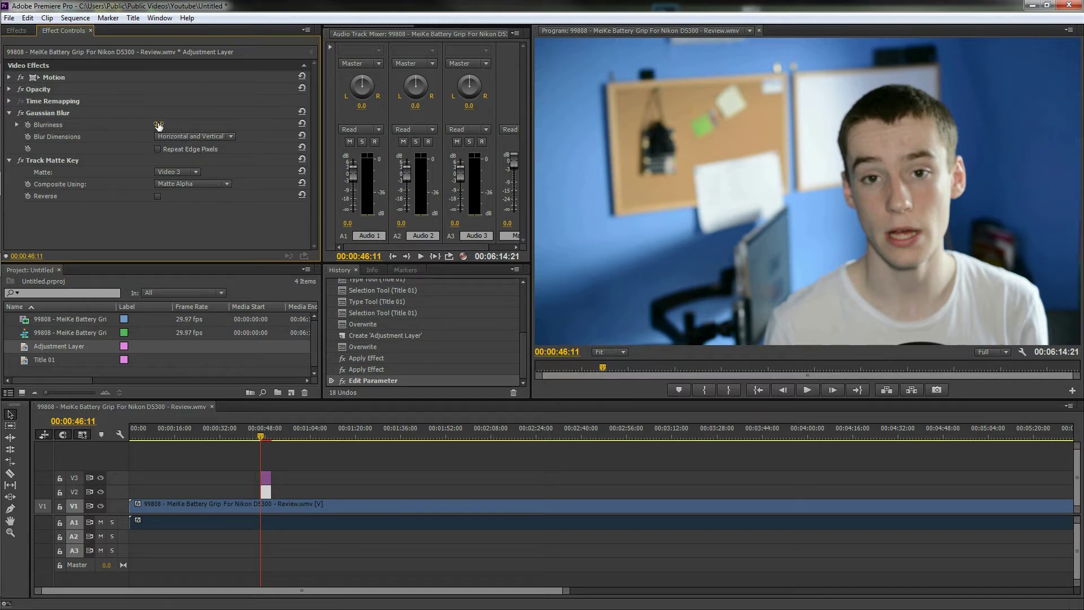
{"action": "mouse_move", "coordinate": [158, 124]}
{"action": "left_mouse_down"}
{"action": "mouse_move", "coordinate": [212, 124]}
{"action": "mouse_move", "coordinate": [170, 126]}
{"action": "left_mouse_up"}
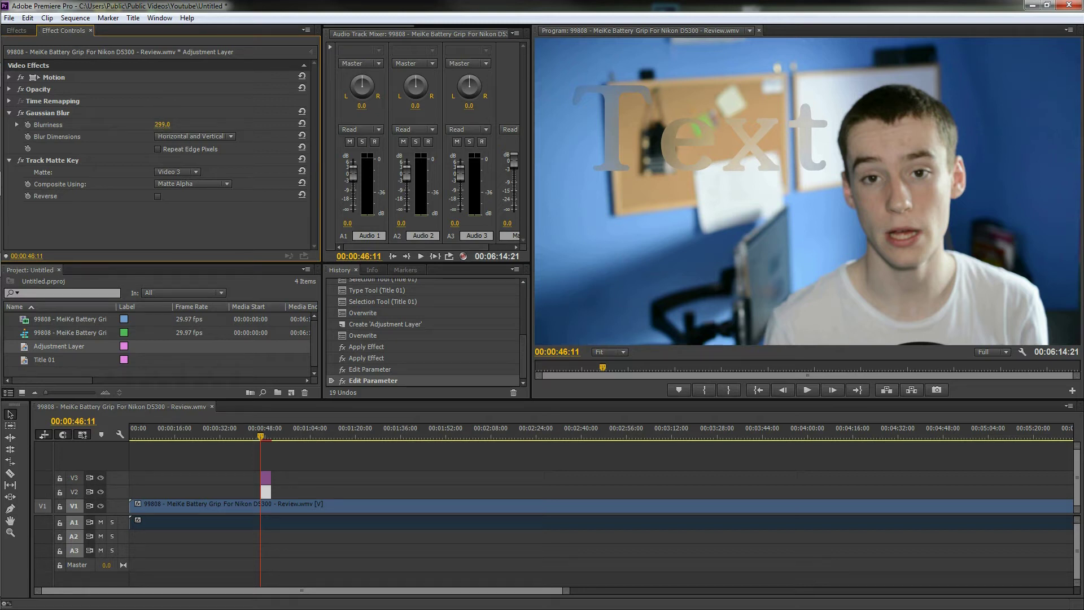
{"action": "left_click_drag", "start_coordinate": [162, 125], "coordinate": [144, 124]}
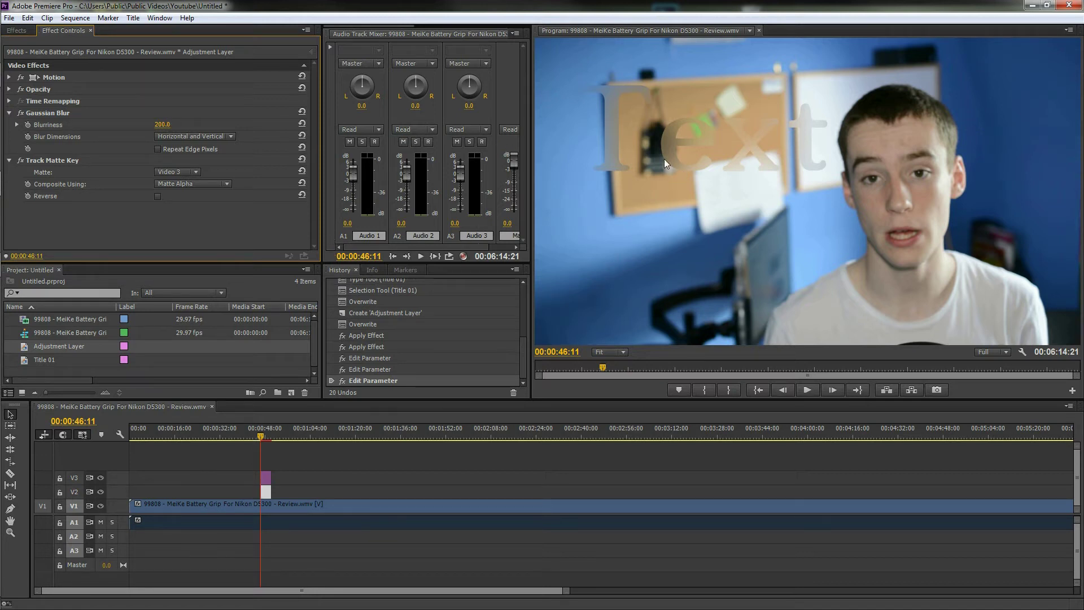
Swap the title above the adjustment layer and drag it lower in the preview frame.
{"action": "left_click", "coordinate": [266, 477]}
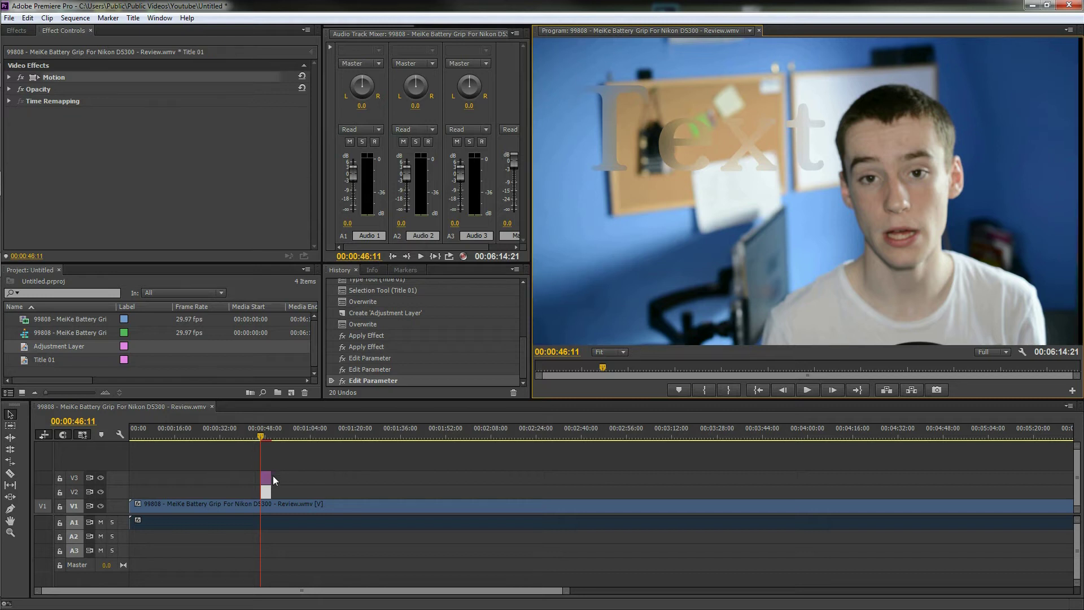
{"action": "left_click_drag", "start_coordinate": [268, 477], "coordinate": [268, 491]}
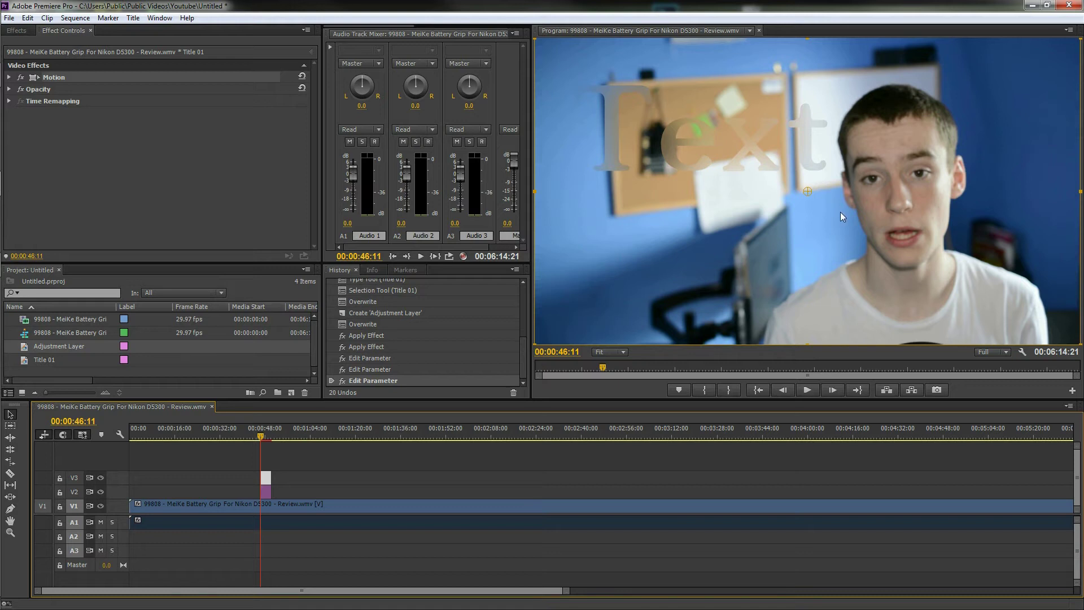
{"action": "mouse_move", "coordinate": [809, 193]}
{"action": "left_mouse_down"}
{"action": "mouse_move", "coordinate": [911, 238]}
{"action": "mouse_move", "coordinate": [948, 285]}
{"action": "left_mouse_up"}
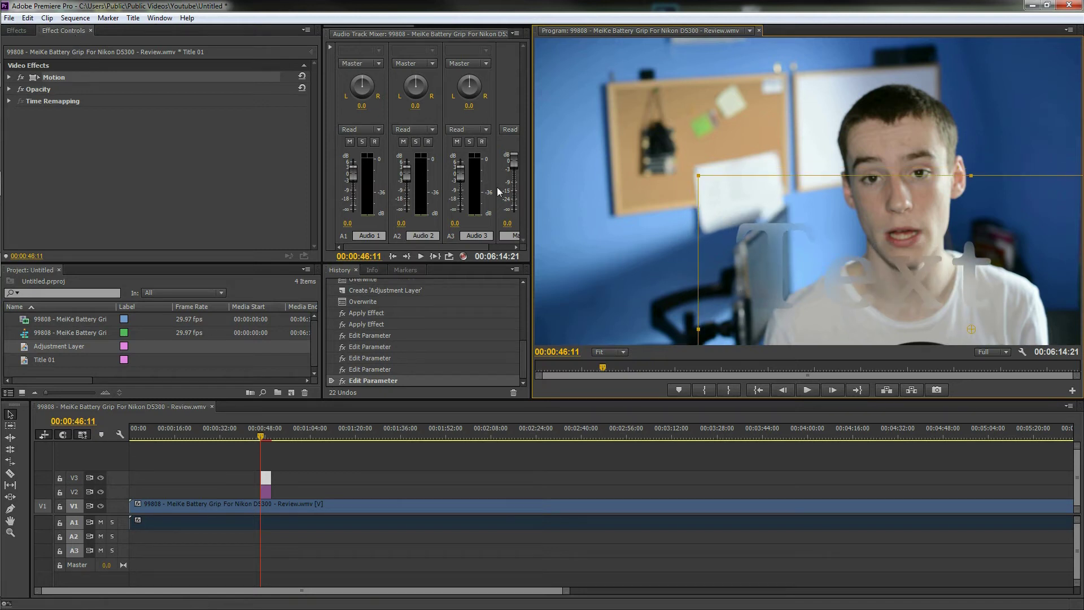
Select the adjustment layer and scrub its Blurriness down, then up to 142.
{"action": "left_click", "coordinate": [266, 493]}
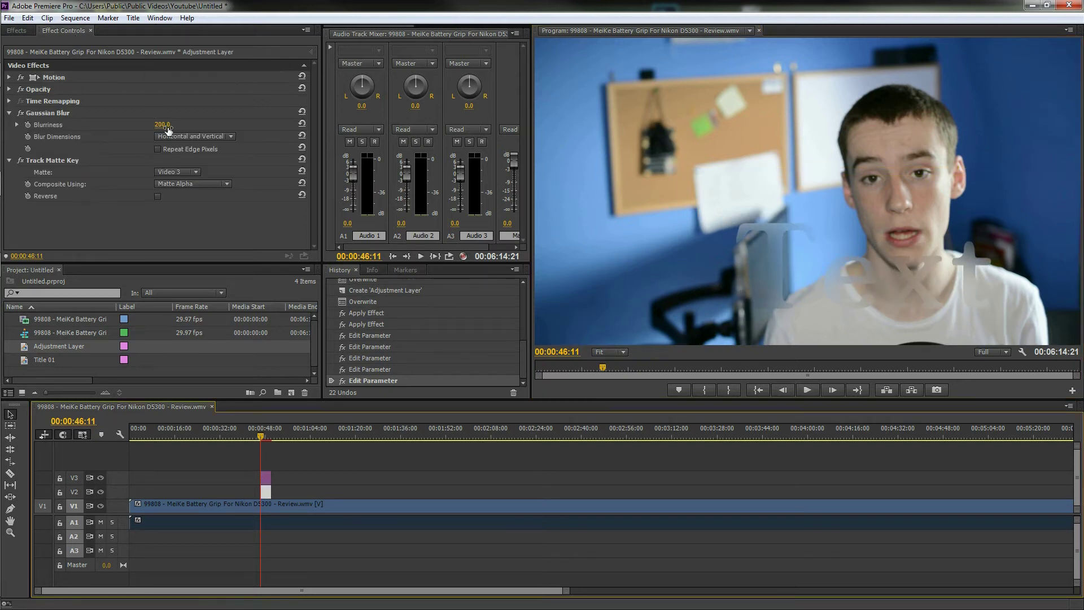
{"action": "left_click_drag", "start_coordinate": [163, 125], "coordinate": [153, 125]}
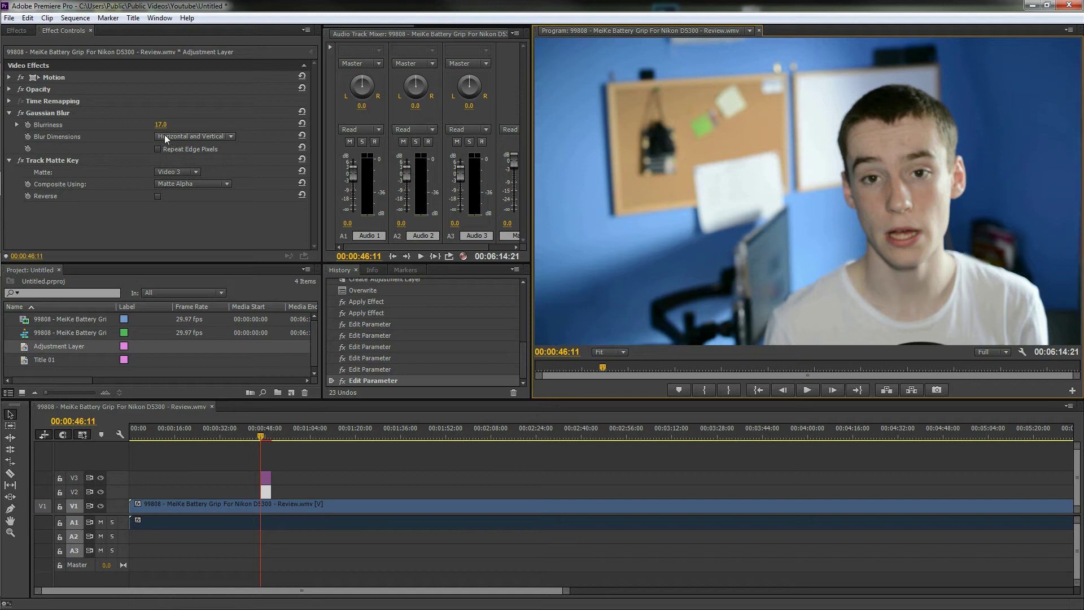
{"action": "mouse_move", "coordinate": [160, 125]}
{"action": "left_mouse_down"}
{"action": "mouse_move", "coordinate": [220, 125]}
{"action": "mouse_move", "coordinate": [210, 124]}
{"action": "left_mouse_up"}
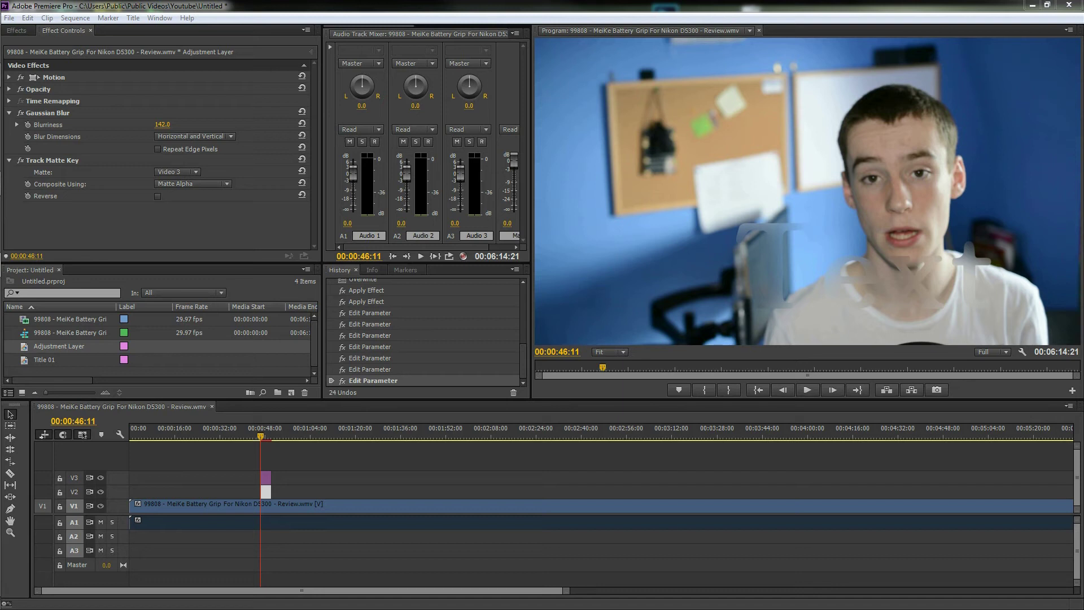
{"action": "left_click", "coordinate": [805, 390]}
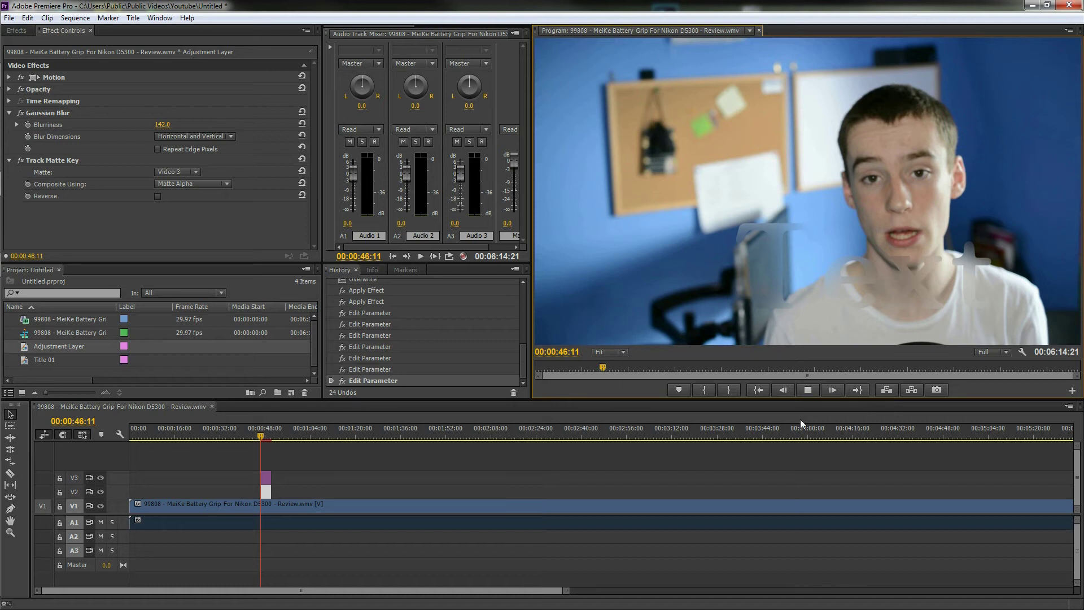
{"action": "left_click", "coordinate": [807, 390]}
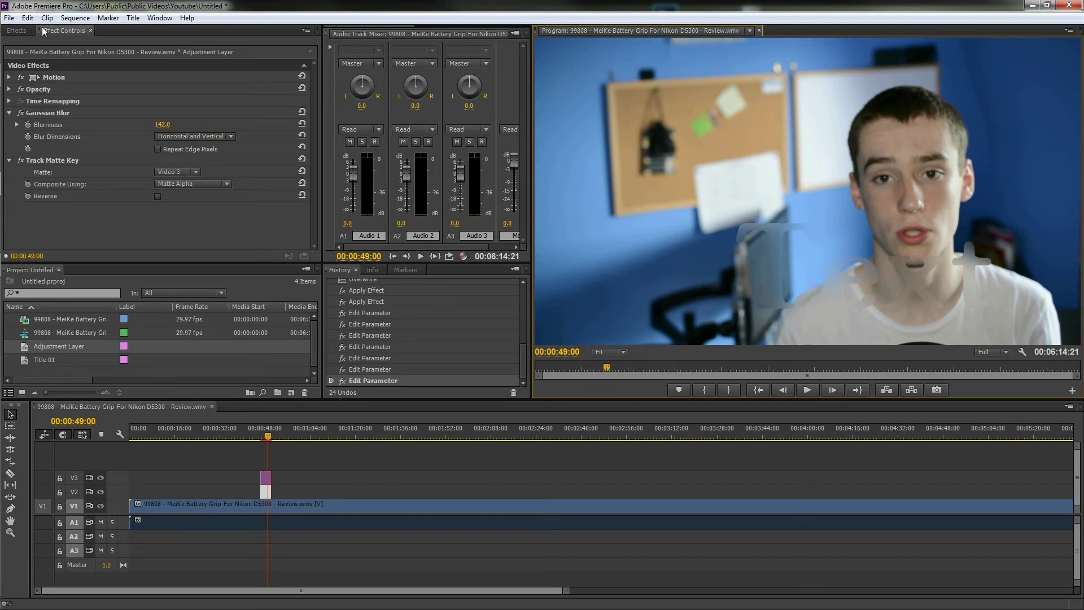
{"action": "left_click", "coordinate": [17, 30]}
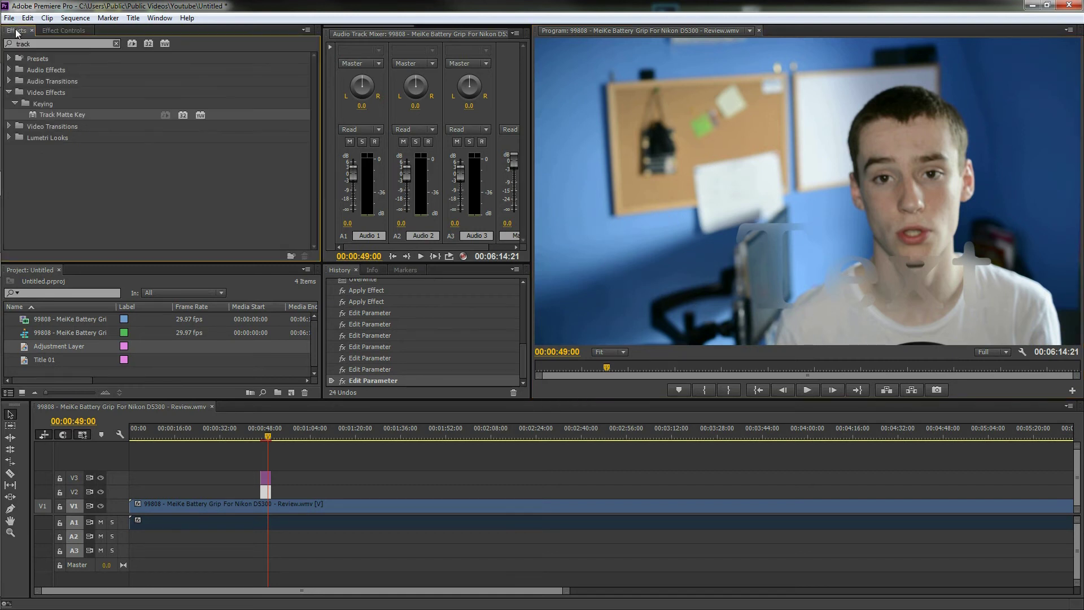
Clear the effect search and expand Video Effects > Blur & Sharpen.
{"action": "left_click", "coordinate": [9, 92]}
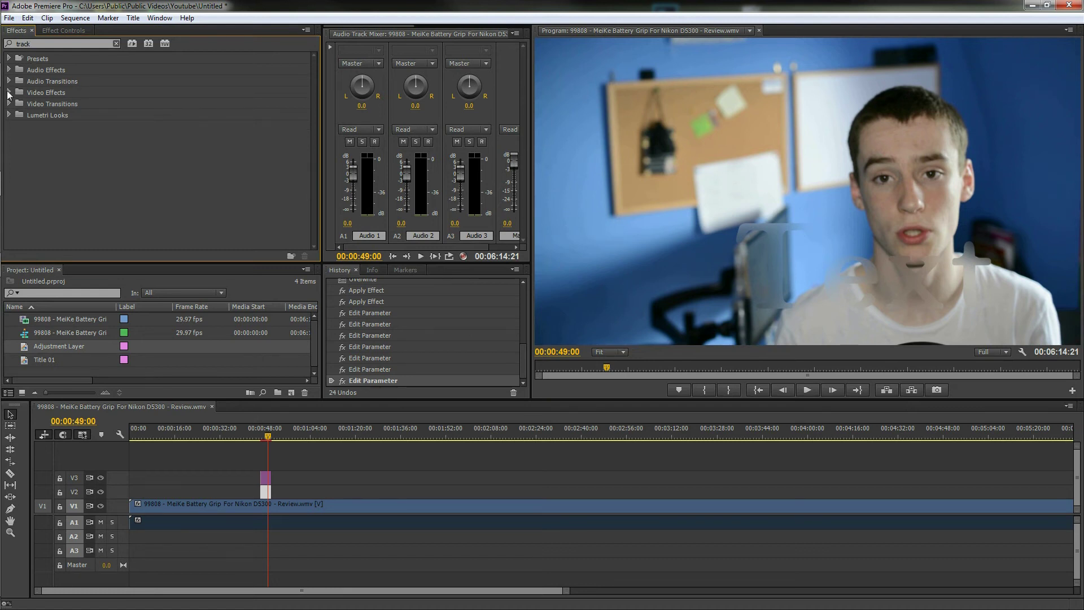
{"action": "left_click", "coordinate": [116, 43]}
{"action": "left_click", "coordinate": [9, 93]}
{"action": "left_click", "coordinate": [14, 114]}
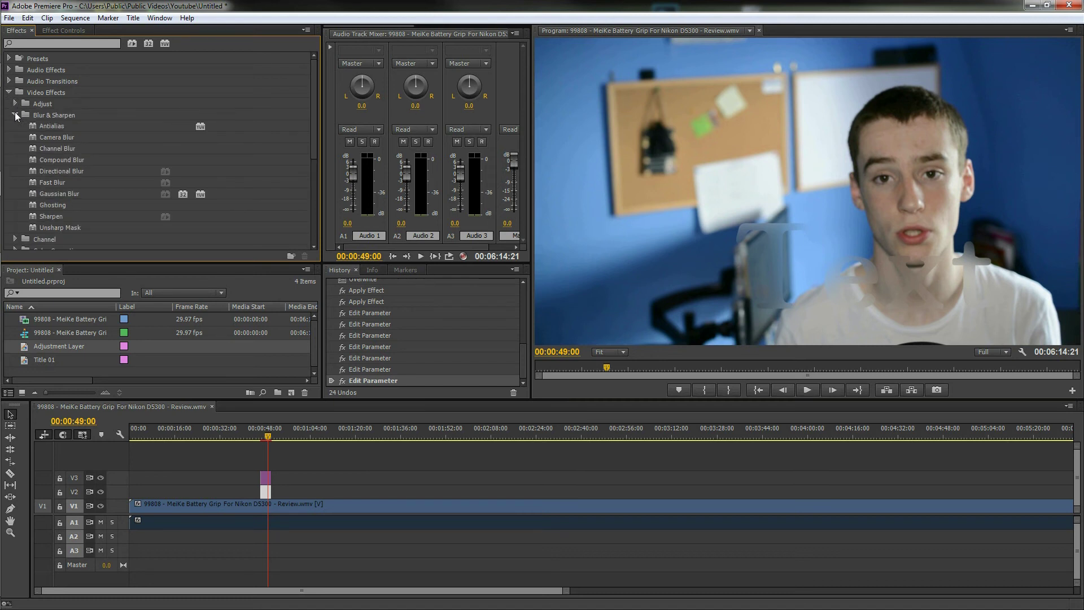
{"action": "scroll", "coordinate": [95, 125], "scroll_direction": "down", "scroll_amount": 1}
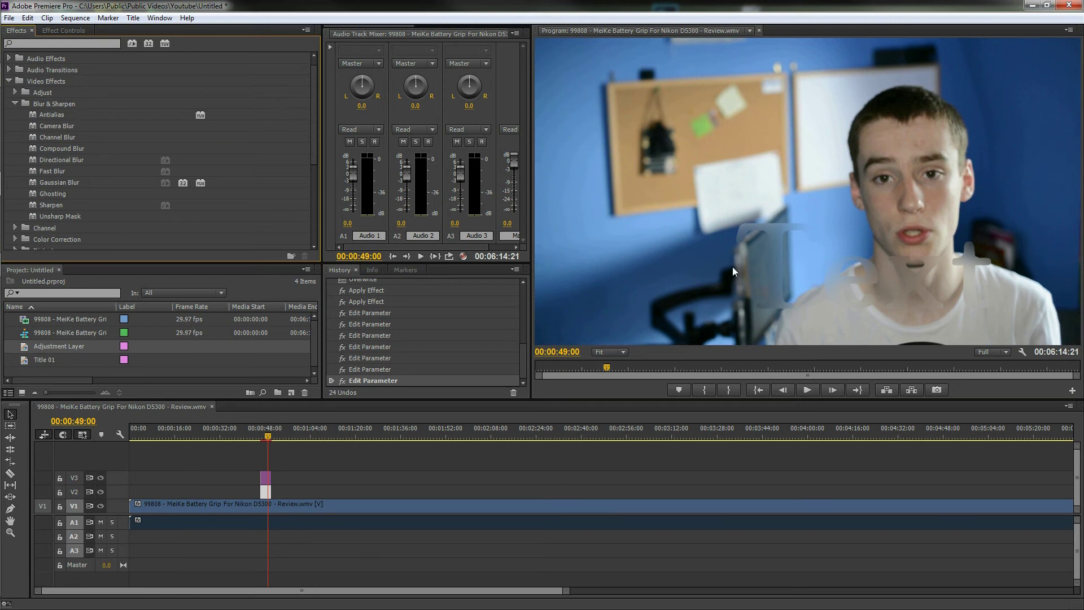
Select the V3 title and drag it in the preview to the lower left beside the speaker.
{"action": "left_click", "coordinate": [265, 476]}
{"action": "left_click", "coordinate": [872, 262]}
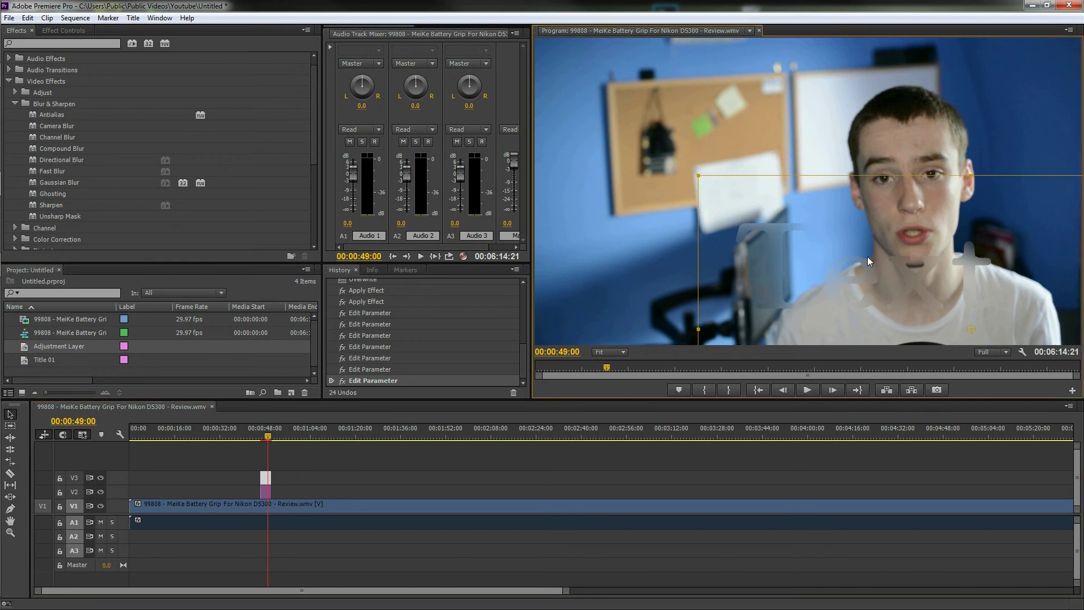
{"action": "left_click_drag", "start_coordinate": [788, 231], "coordinate": [781, 184]}
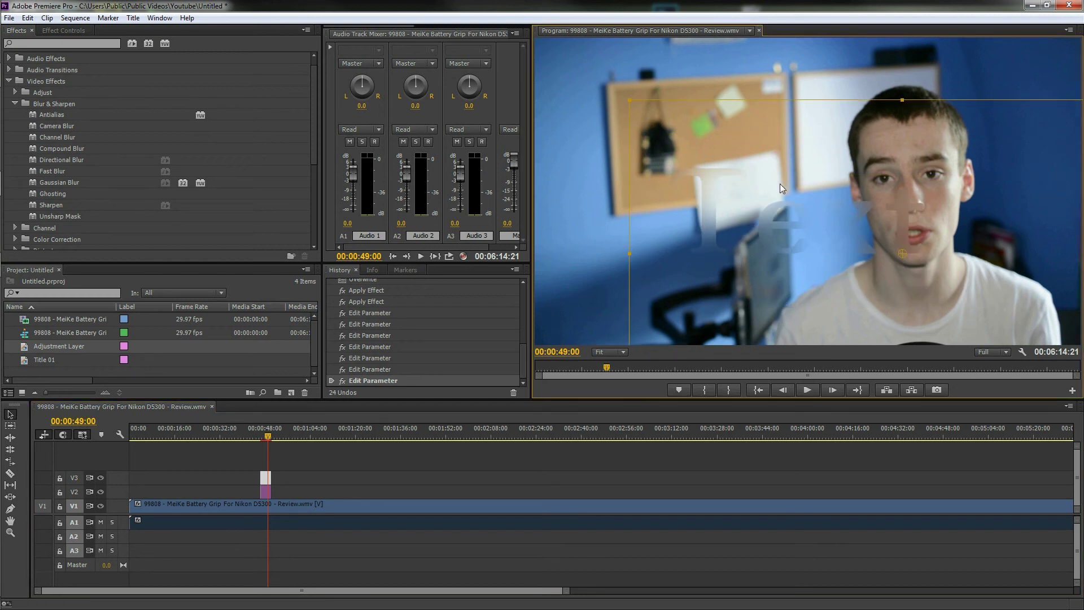
{"action": "left_click_drag", "start_coordinate": [697, 172], "coordinate": [672, 283]}
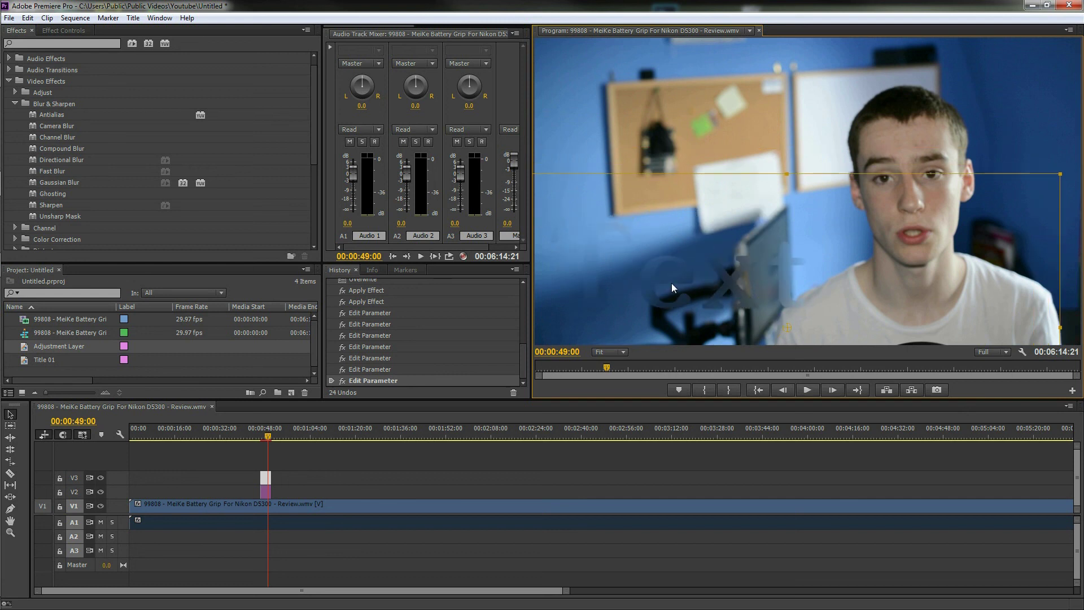